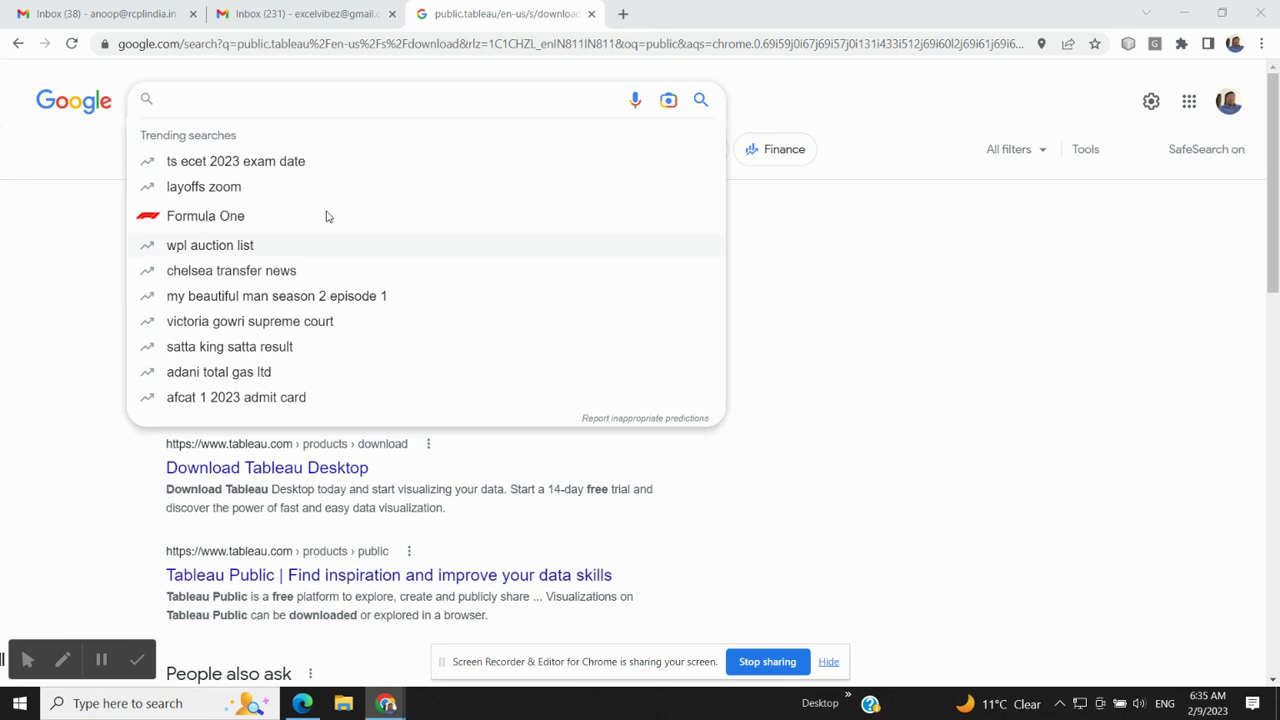
Step: Search Google for 'tableau public'
{"action": "left_click", "coordinate": [362, 105]}
{"action": "type", "text": "ta"}
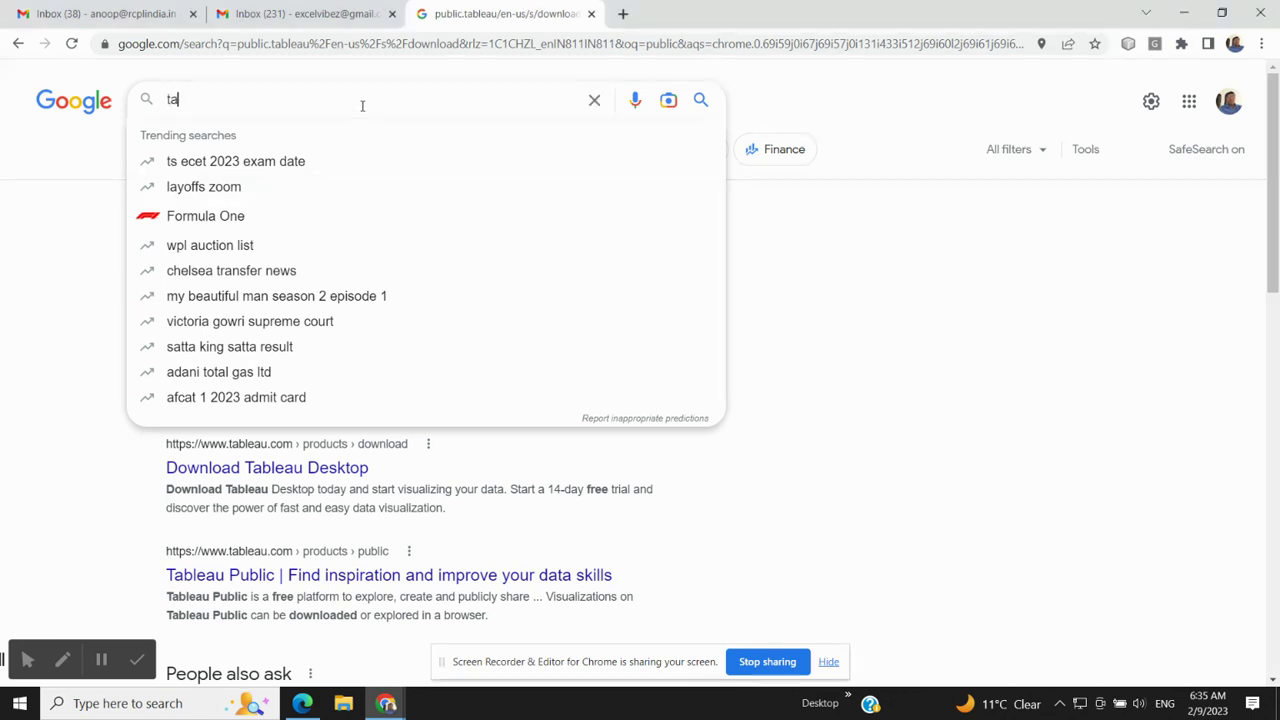
{"action": "type", "text": "bleau public"}
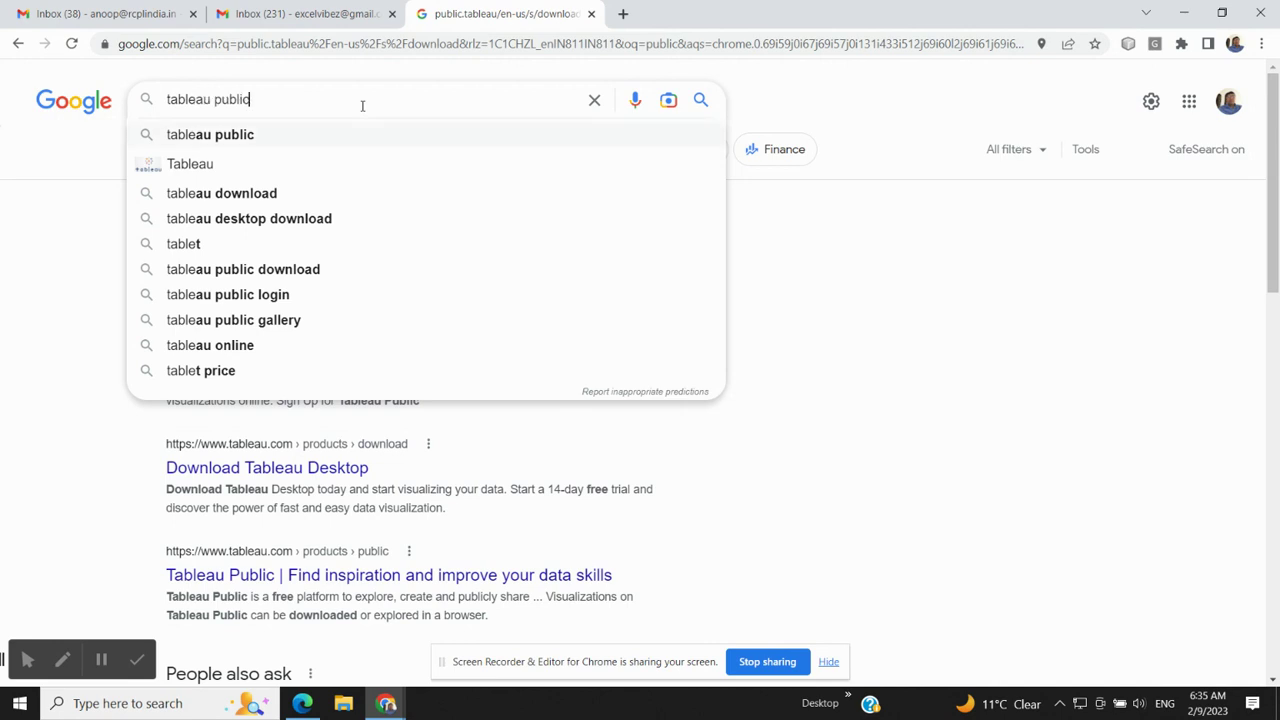
{"action": "key", "text": "Return"}
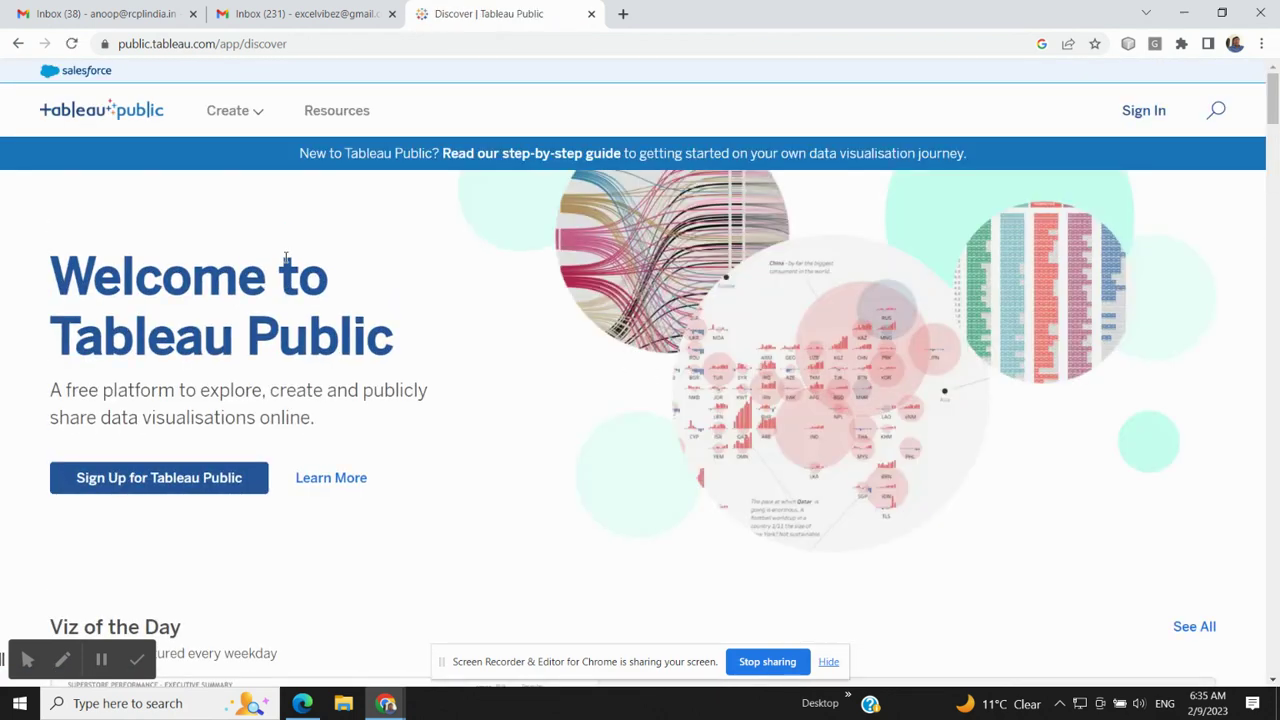
Step: From the Create menu, choose Download Tableau Desktop Public Edition
{"action": "mouse_move", "coordinate": [240, 108]}
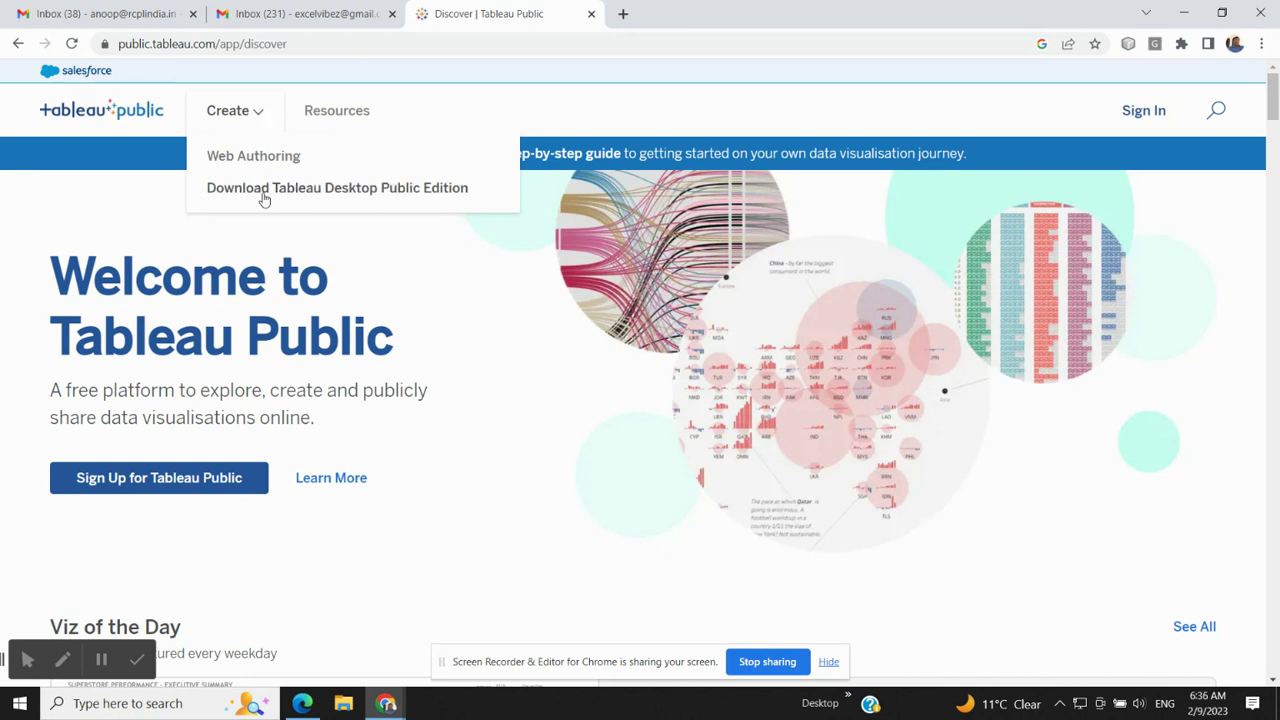
{"action": "left_click", "coordinate": [419, 191]}
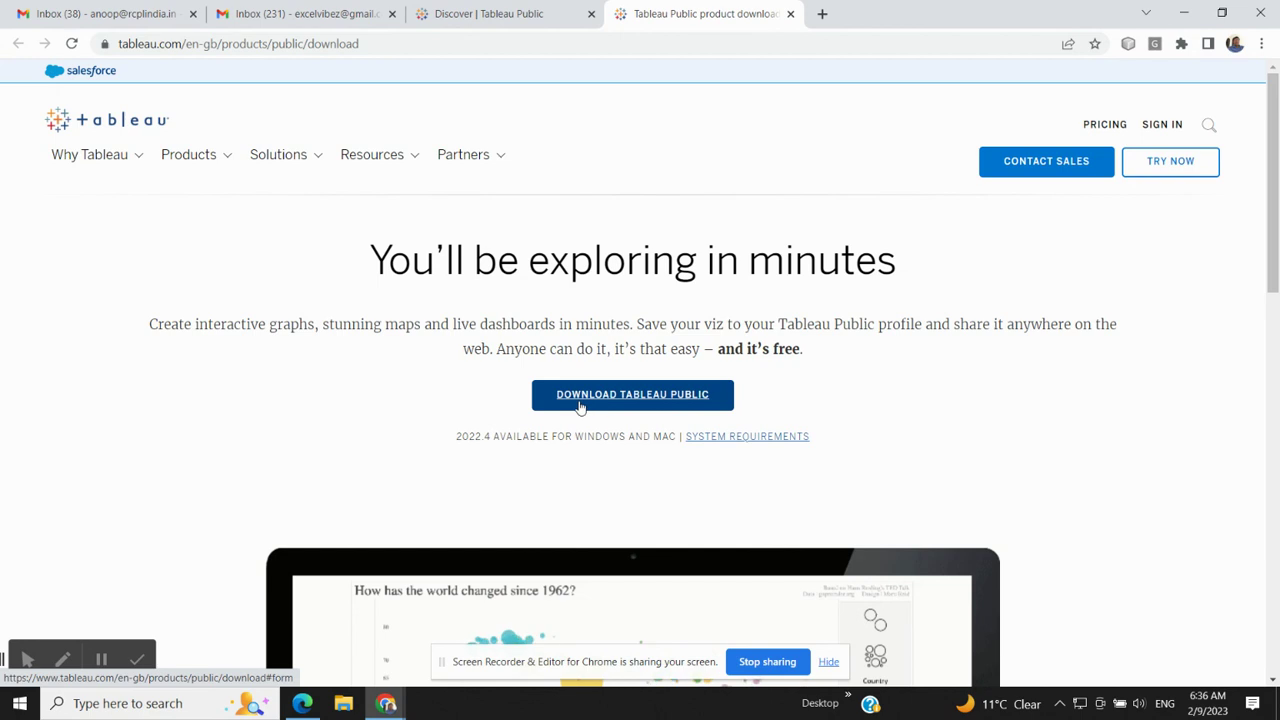
Step: Request the Tableau Public download, signing in instead of registering
{"action": "left_click", "coordinate": [618, 399]}
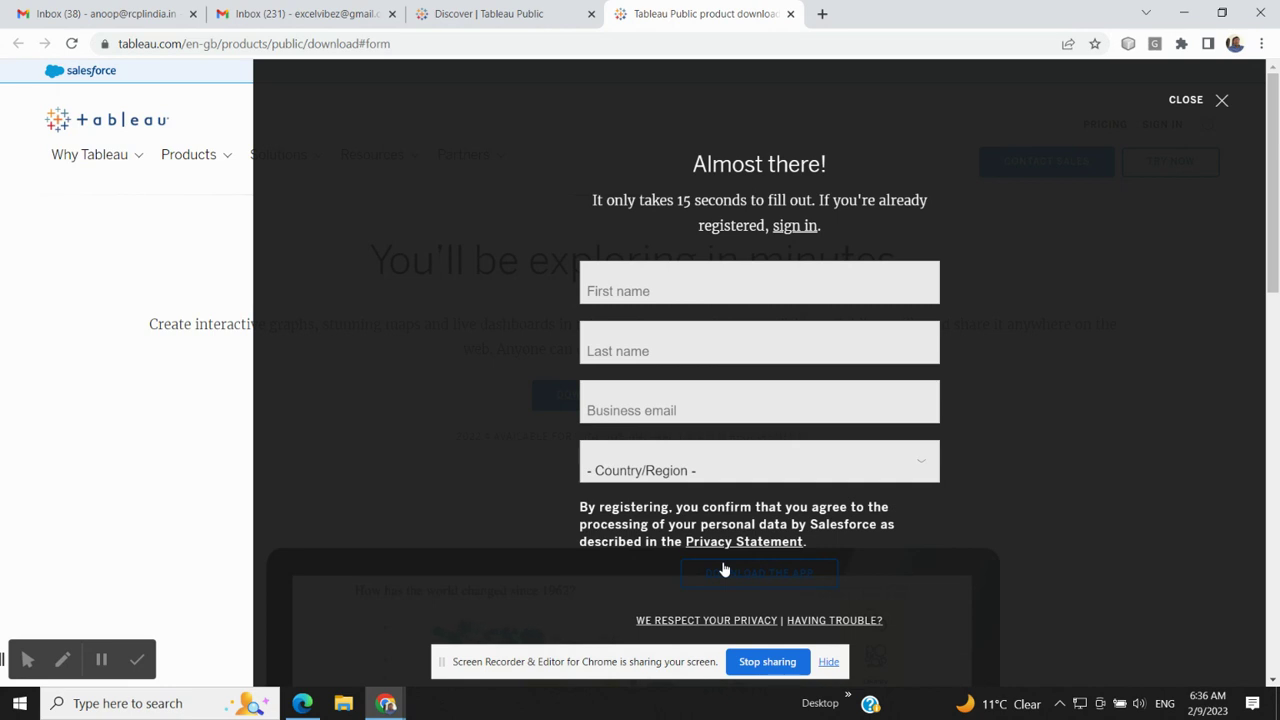
{"action": "left_click", "coordinate": [790, 226]}
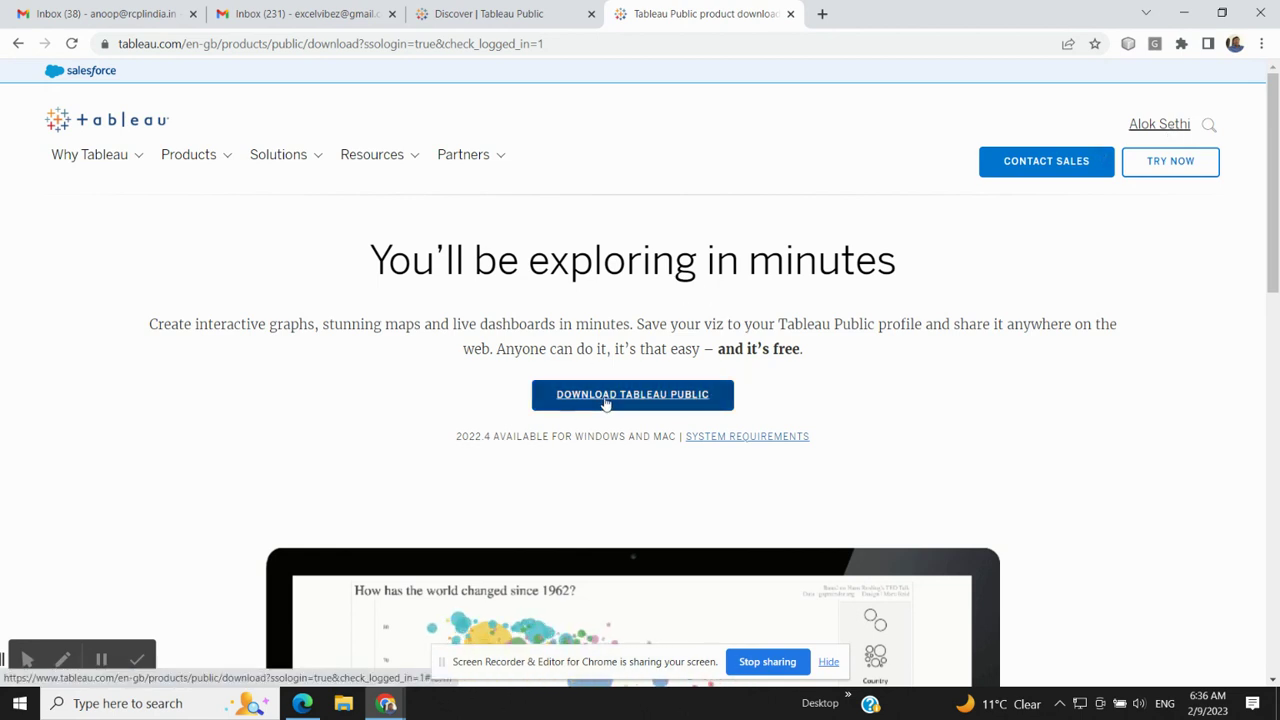
{"action": "left_click", "coordinate": [605, 402]}
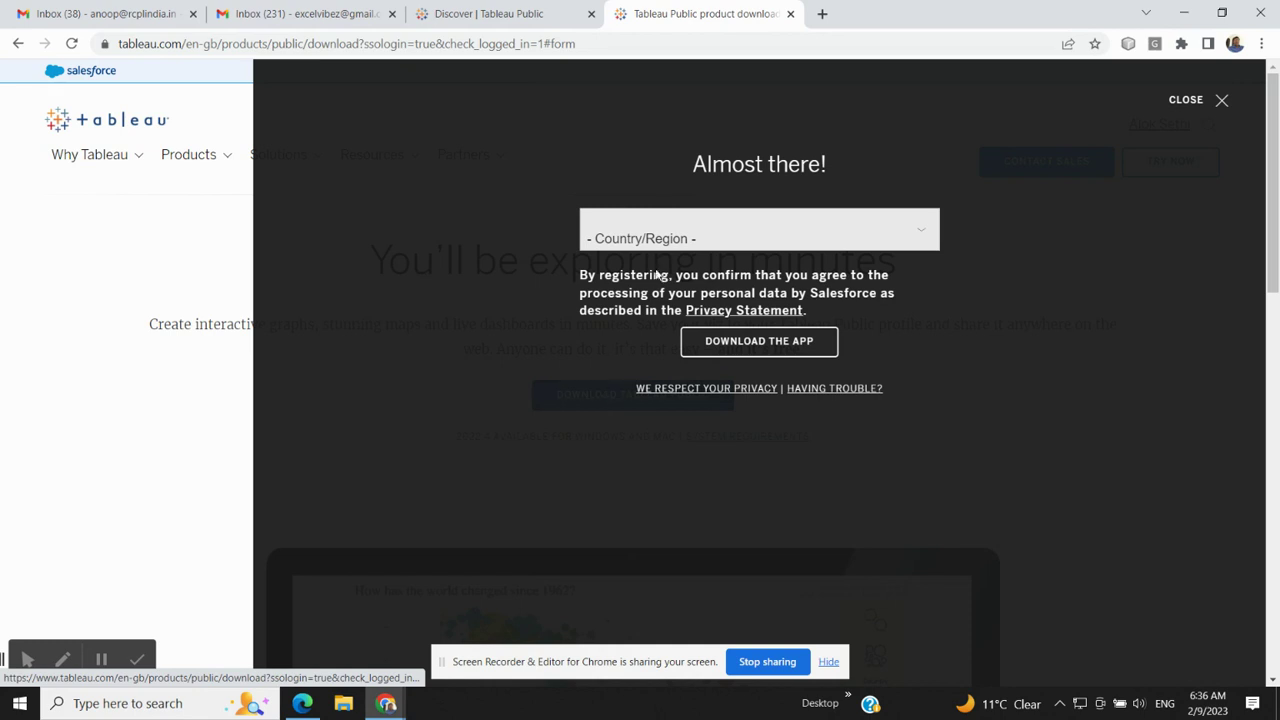
Step: Set Country/Region to India in the download form
{"action": "left_click", "coordinate": [676, 238]}
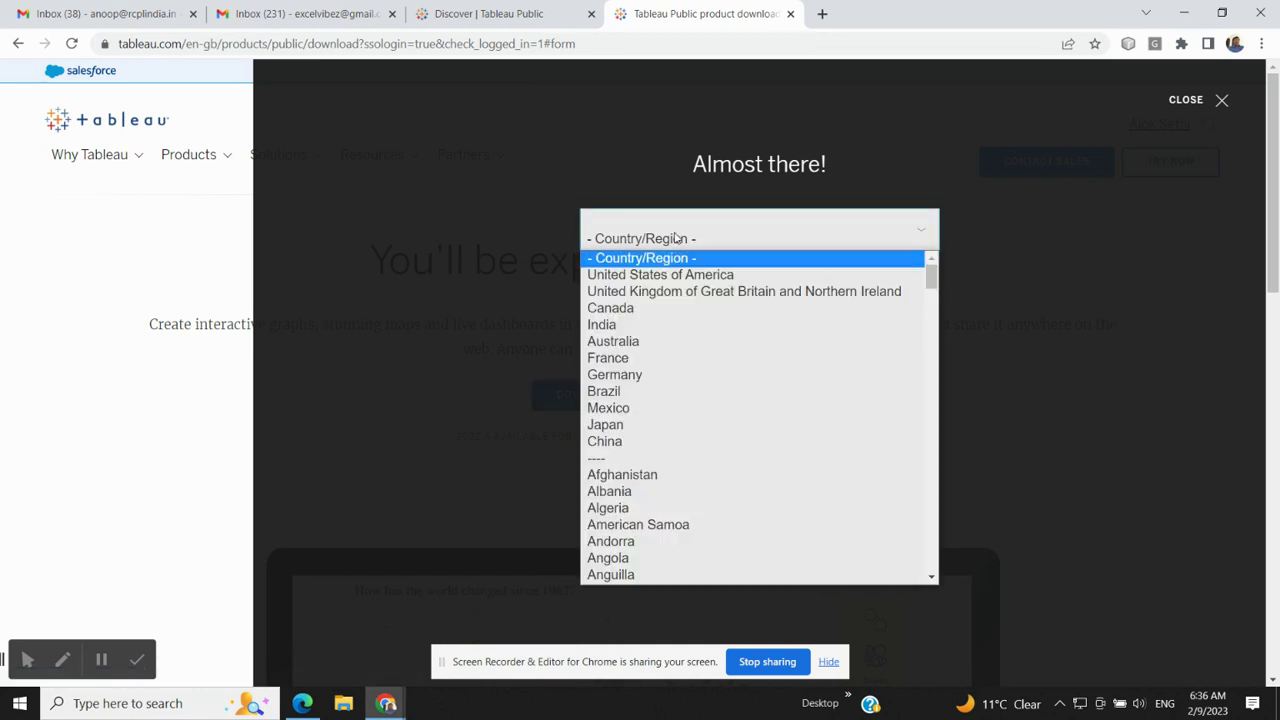
{"action": "key", "text": "i"}
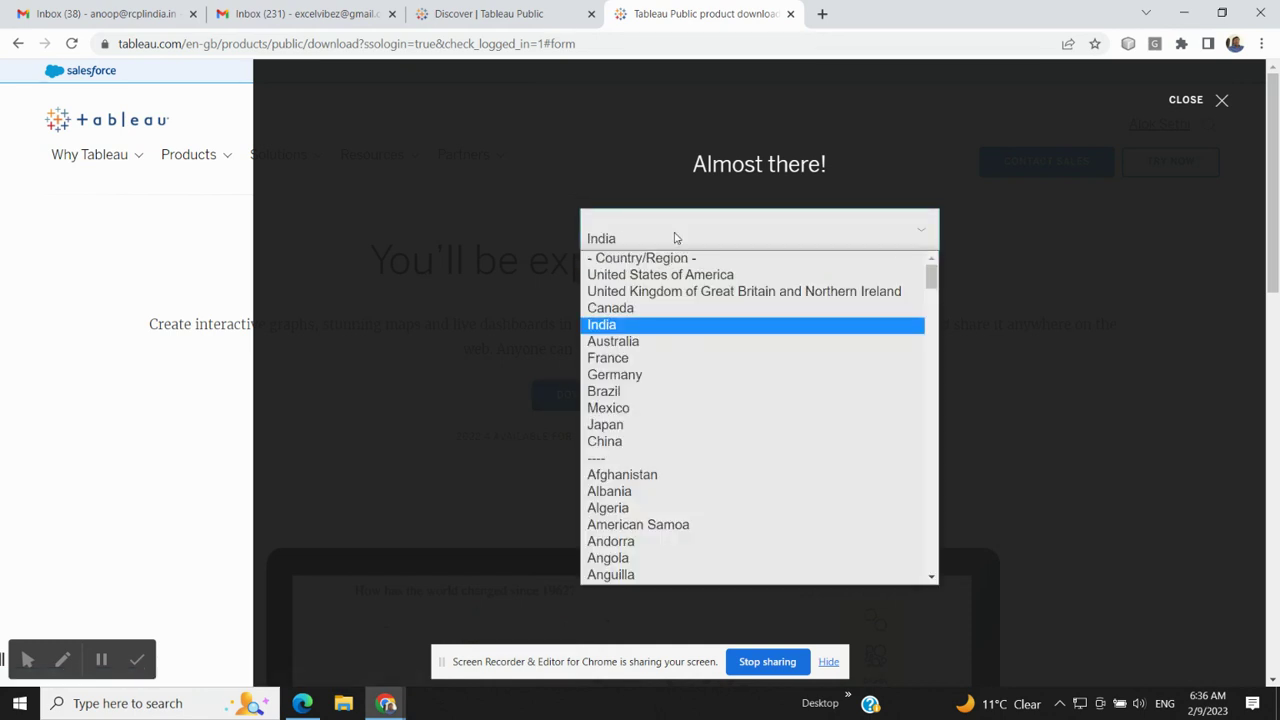
{"action": "key", "text": "Return"}
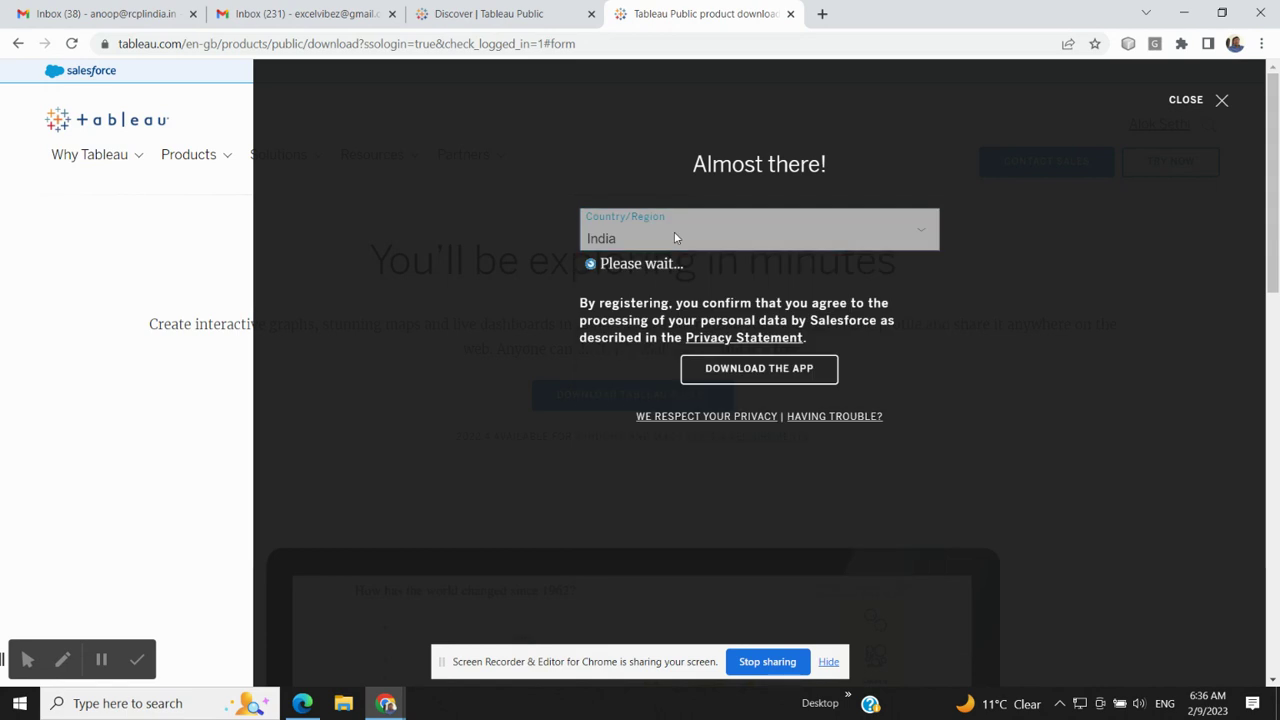
Step: Start the app download and pause the duplicate first download
{"action": "left_click", "coordinate": [721, 342]}
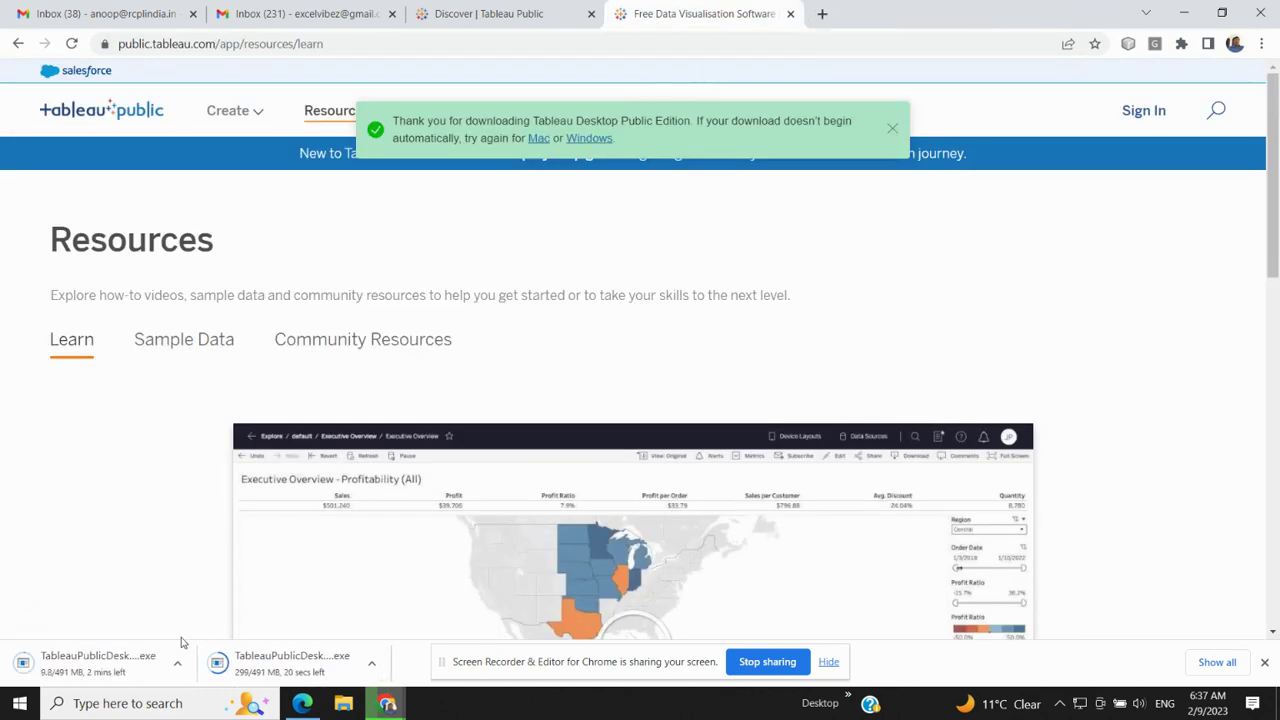
{"action": "left_click", "coordinate": [180, 666]}
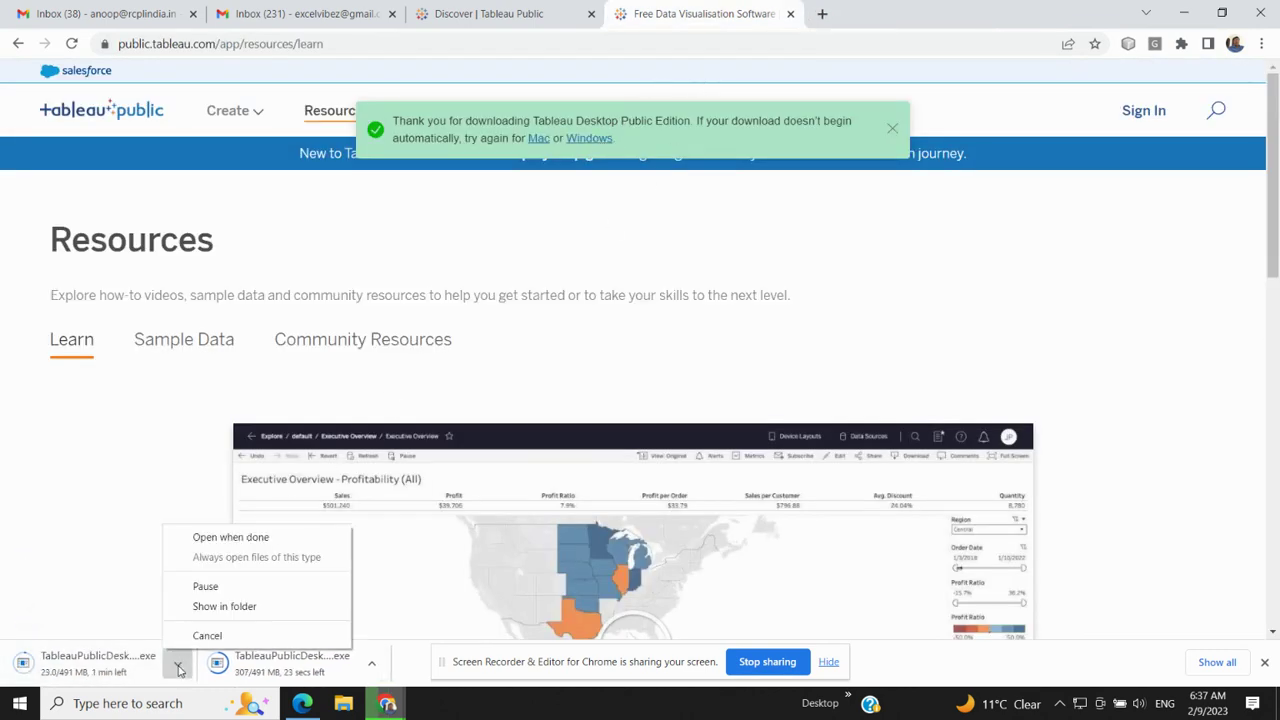
{"action": "left_click", "coordinate": [206, 587]}
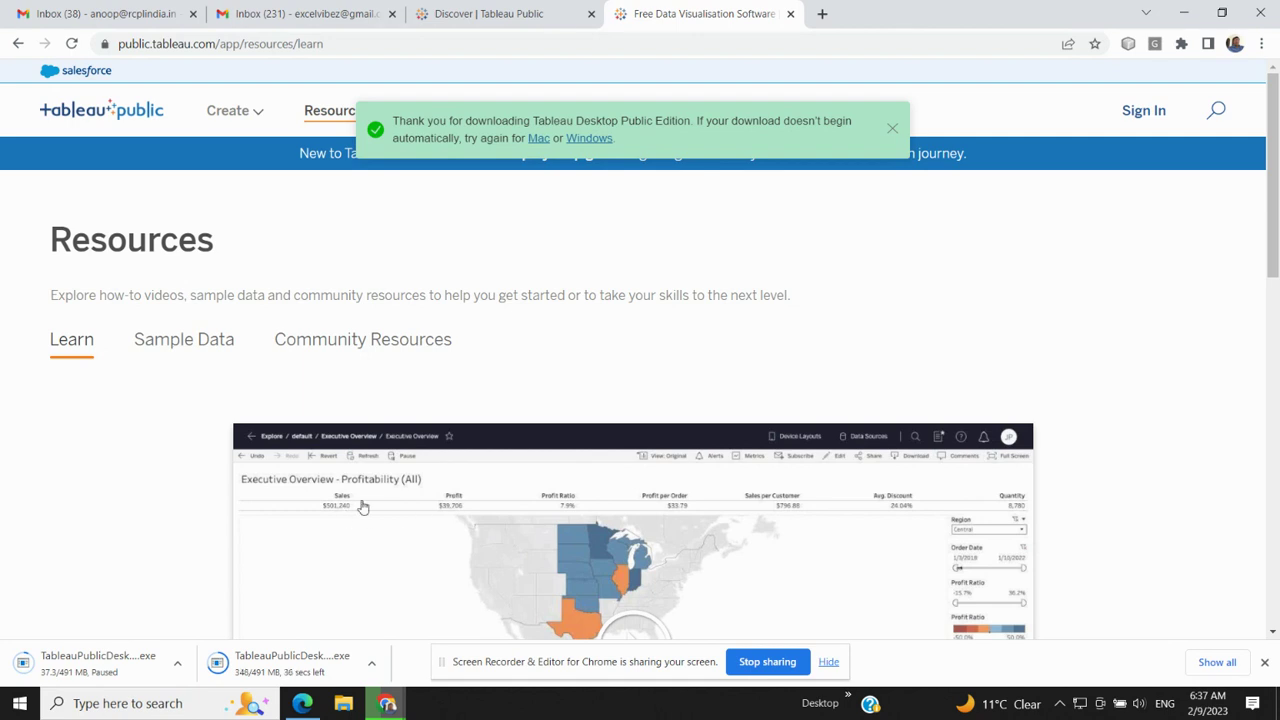
Step: Dismiss the thank-you notification and open the finished installer download
{"action": "left_click", "coordinate": [894, 131]}
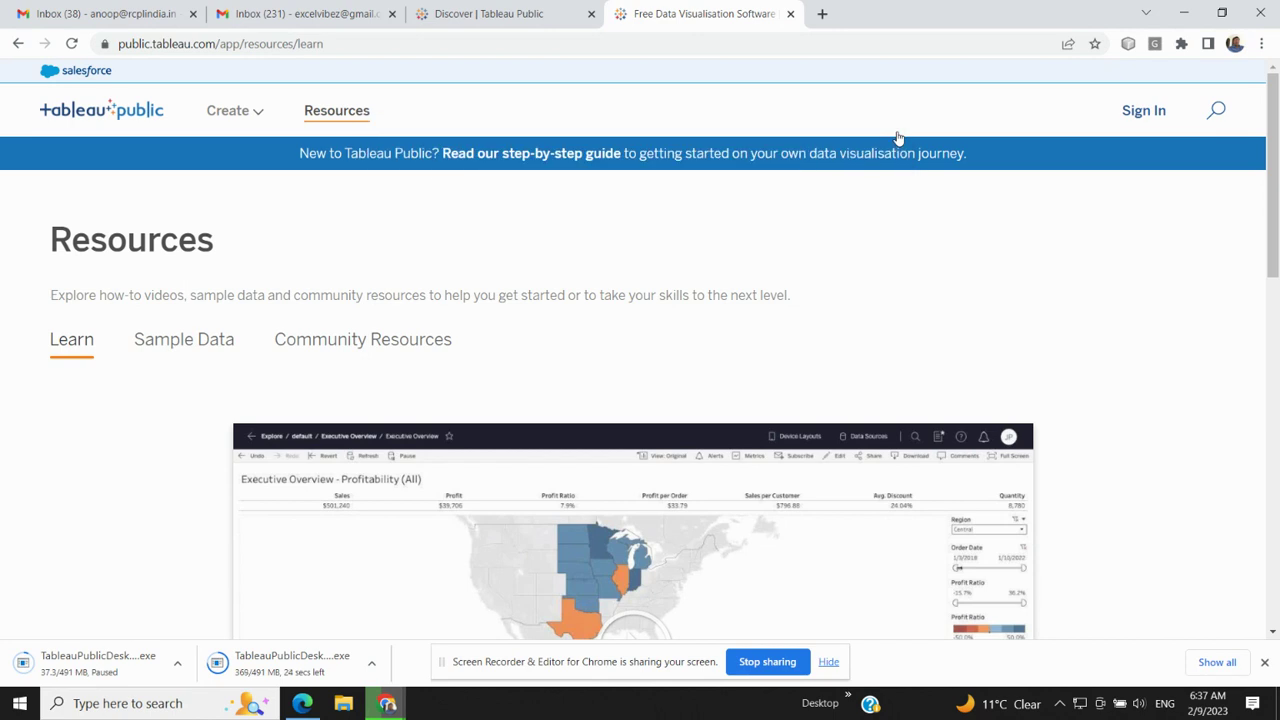
{"action": "scroll", "coordinate": [769, 315], "scroll_direction": "down", "scroll_amount": 2}
{"action": "scroll", "coordinate": [770, 317], "scroll_direction": "down", "scroll_amount": 7}
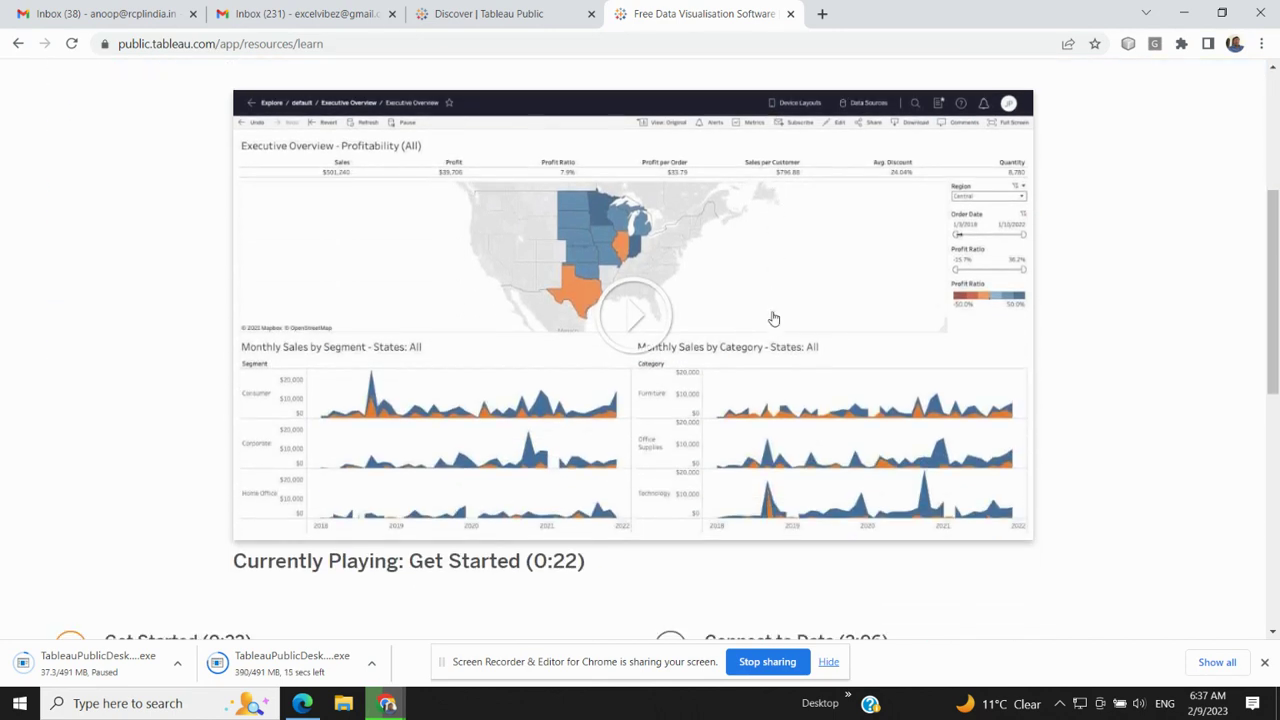
{"action": "scroll", "coordinate": [773, 318], "scroll_direction": "up", "scroll_amount": 10}
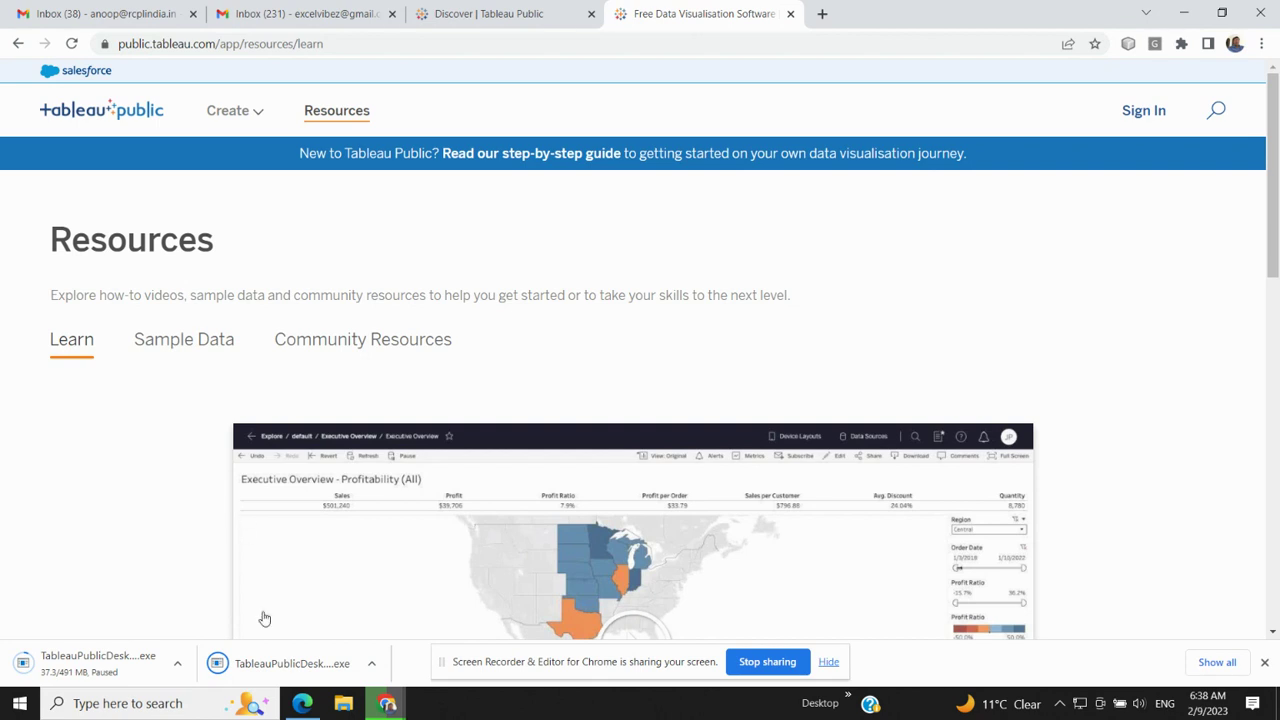
{"action": "left_click", "coordinate": [268, 671]}
Step: Open File Explorer at the Downloads folder
{"action": "left_click", "coordinate": [345, 705]}
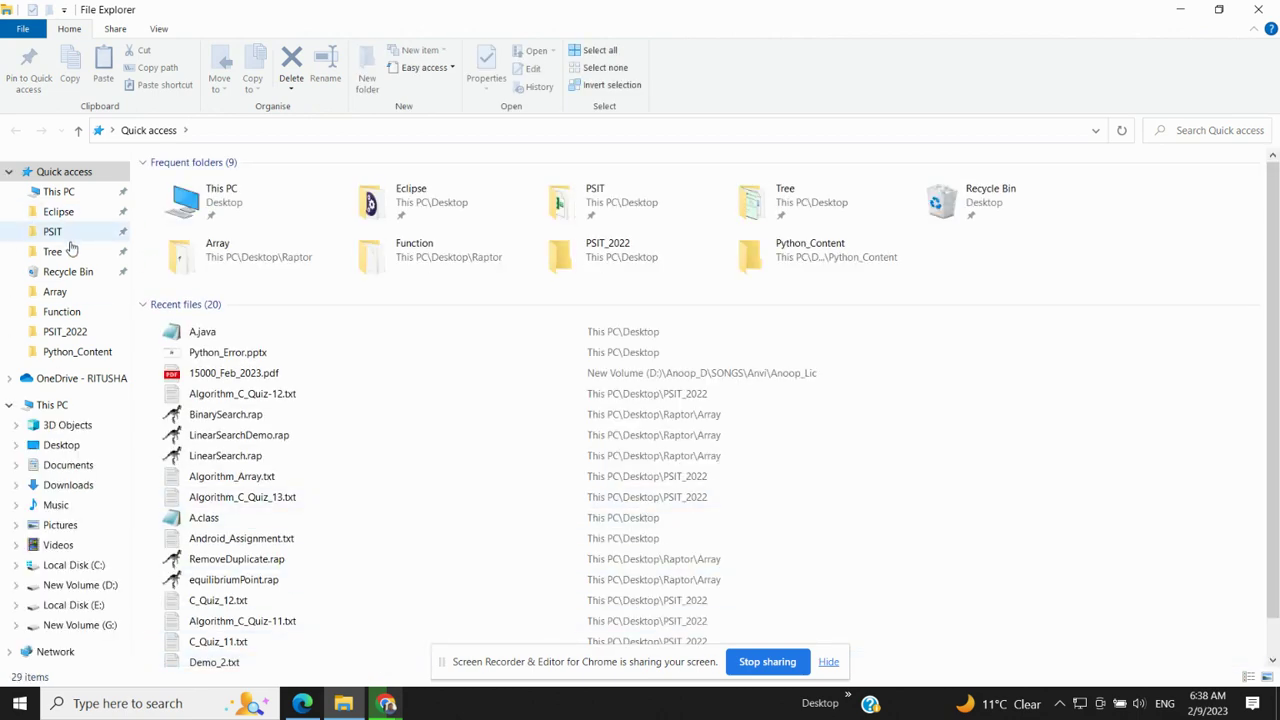
{"action": "left_click", "coordinate": [68, 485]}
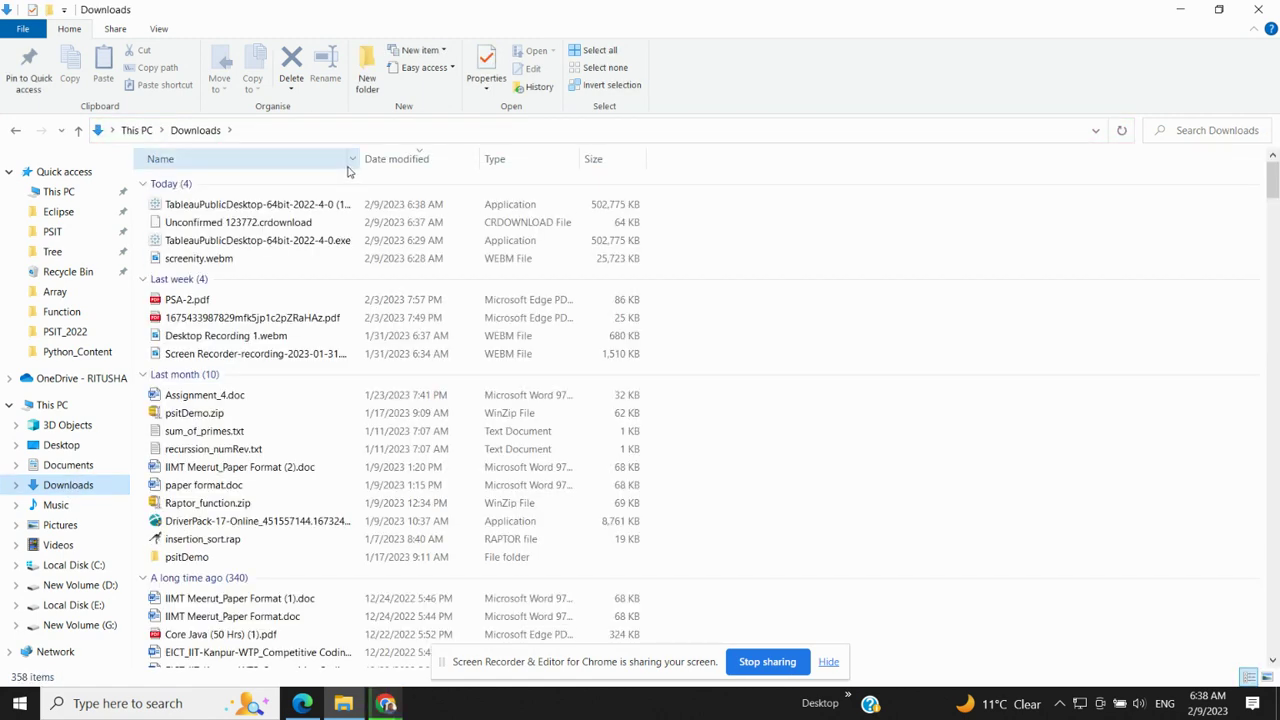
Step: Run TableauPublicDesktop-64bit-2022-4-0.exe from Downloads, then minimise the Explorer window
{"action": "left_click", "coordinate": [182, 207]}
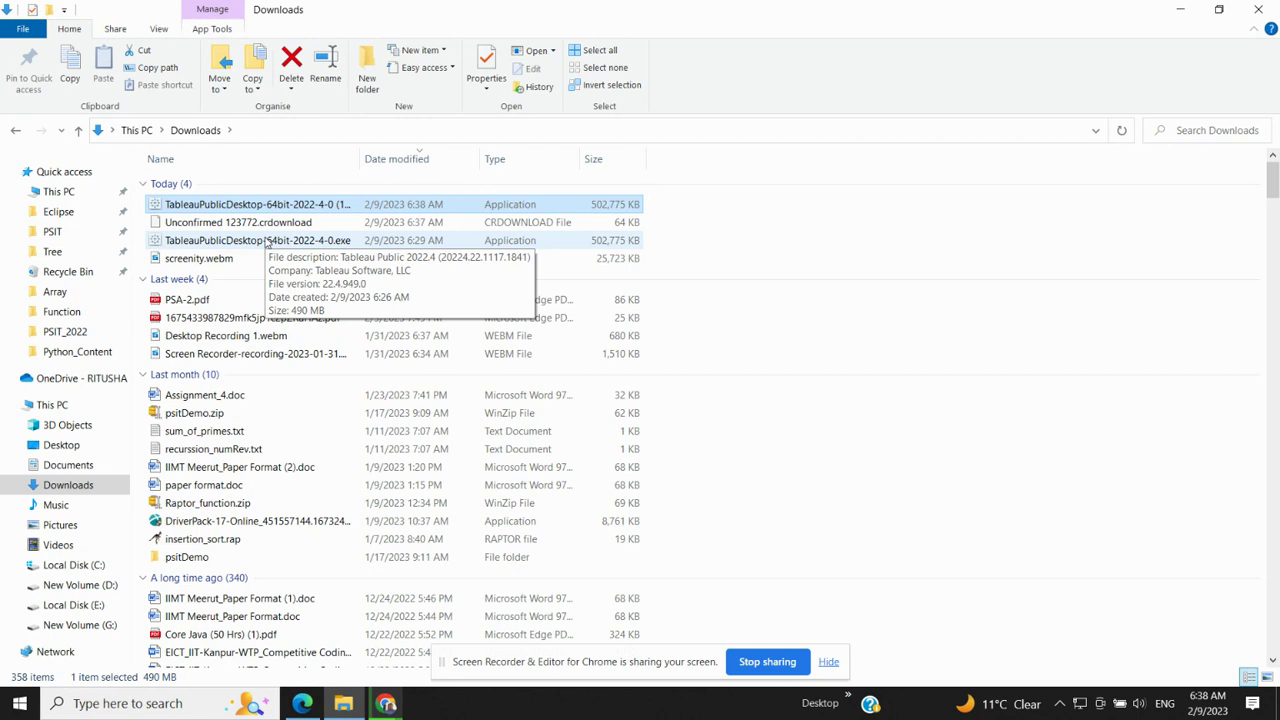
{"action": "double_click", "coordinate": [268, 242]}
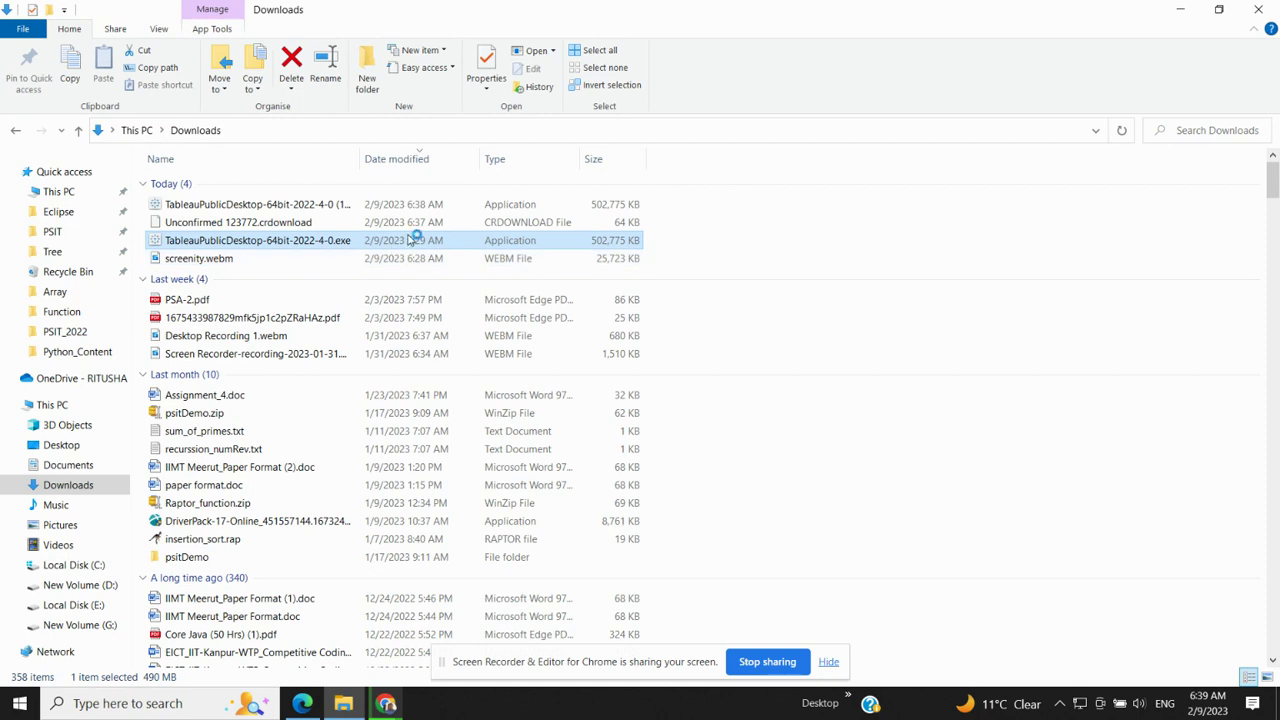
{"action": "left_click", "coordinate": [1183, 11]}
Step: Accept the licence, opt out of product usage data, and install Tableau Public 2022.4
{"action": "left_click", "coordinate": [1187, 14]}
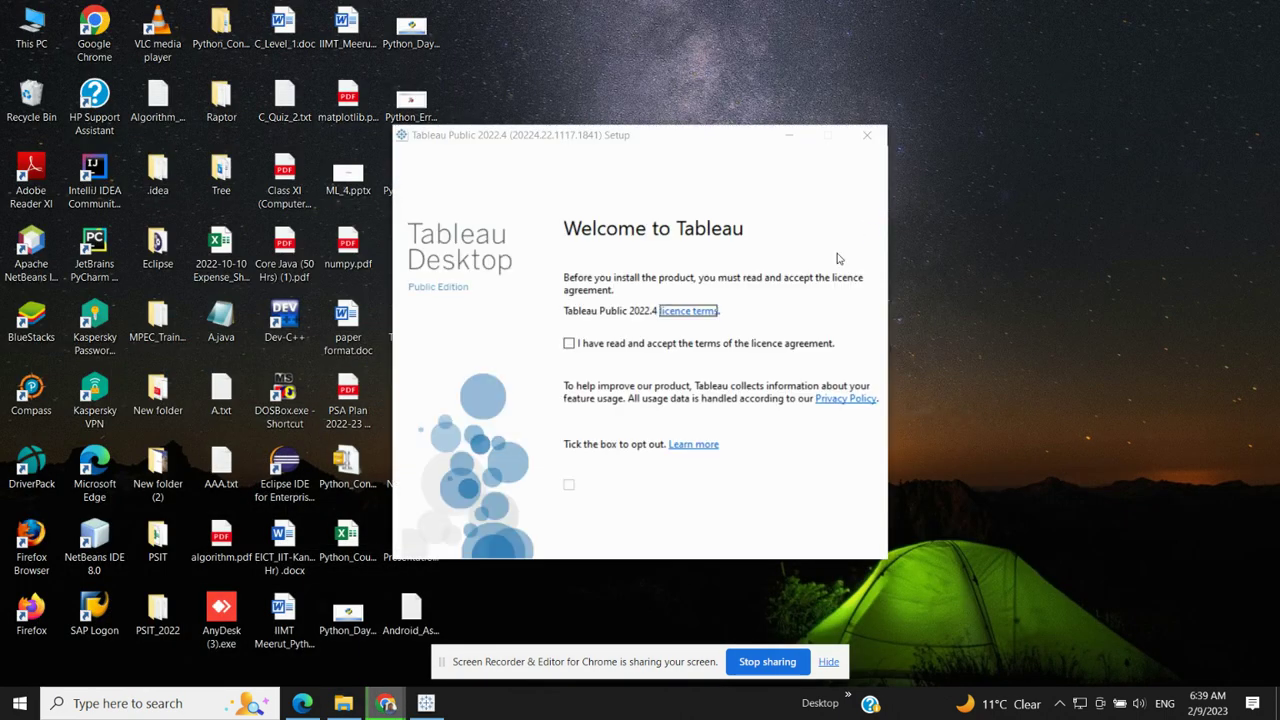
{"action": "left_click", "coordinate": [485, 141]}
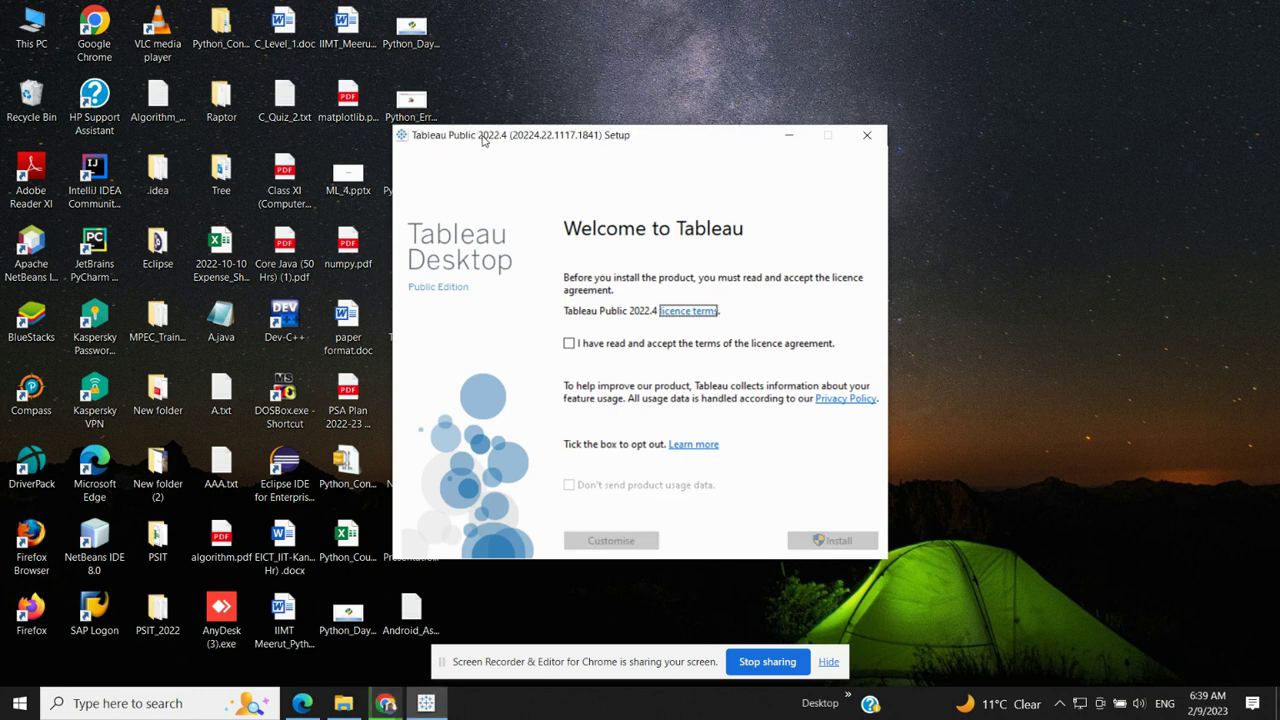
{"action": "left_click", "coordinate": [569, 344]}
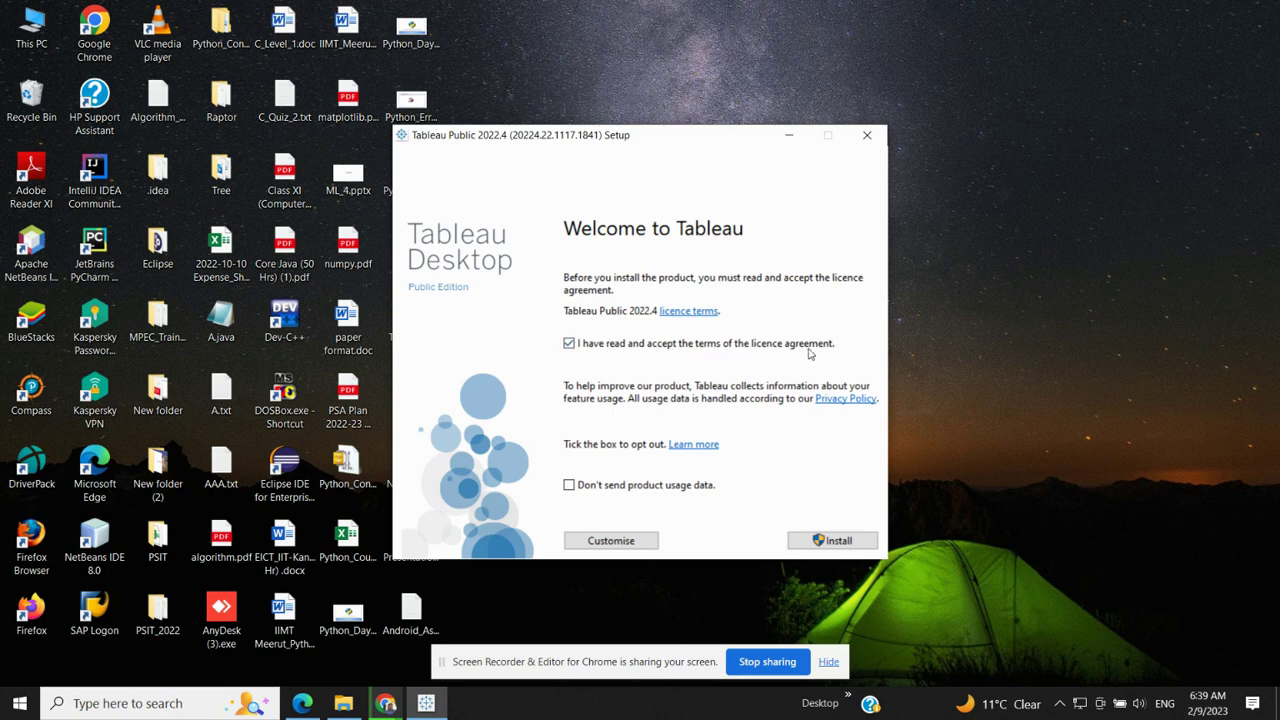
{"action": "left_click", "coordinate": [568, 487]}
{"action": "left_click", "coordinate": [829, 543]}
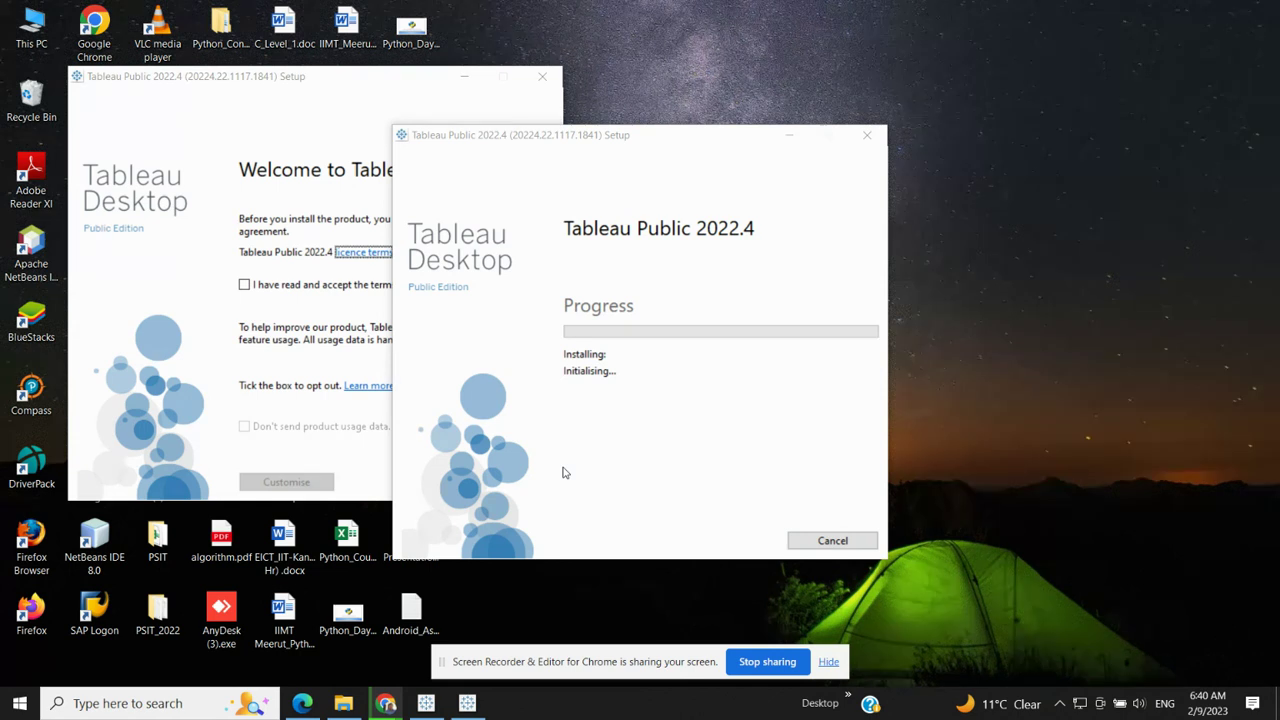
Step: Answer No to cancelling the duplicate Setup window and bring the progress window forward
{"action": "left_click", "coordinate": [509, 113]}
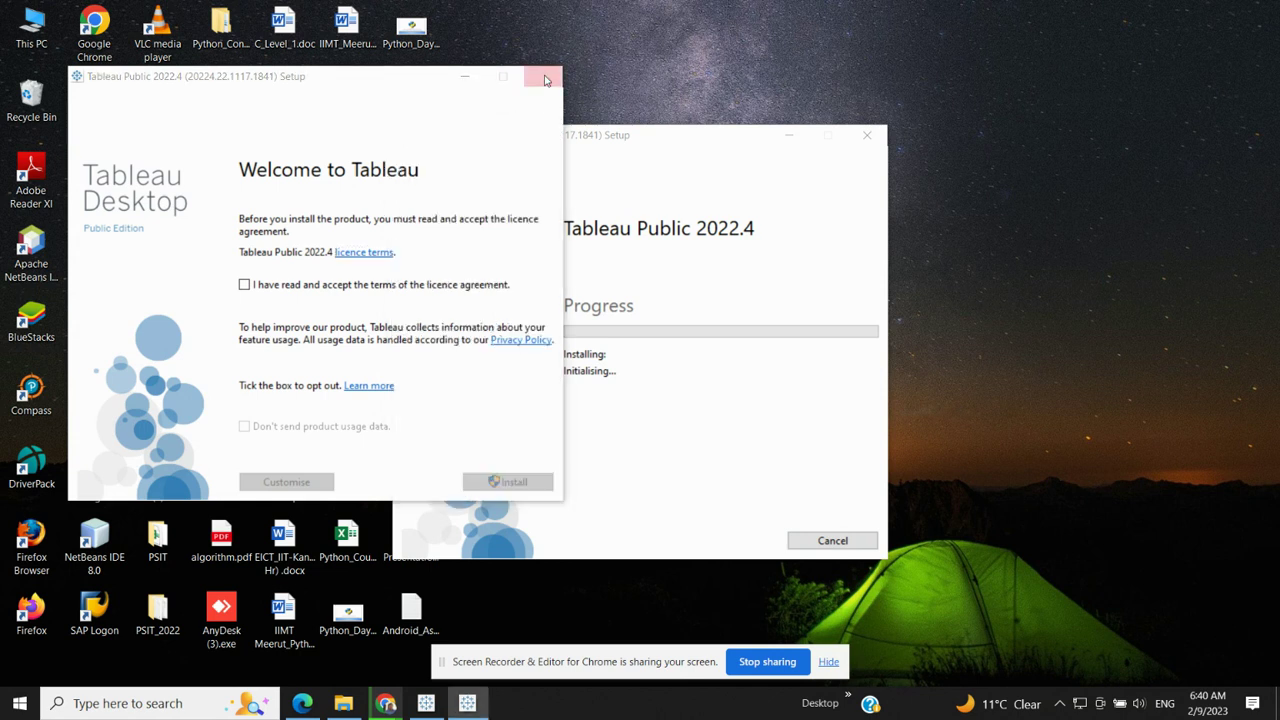
{"action": "left_click", "coordinate": [544, 78]}
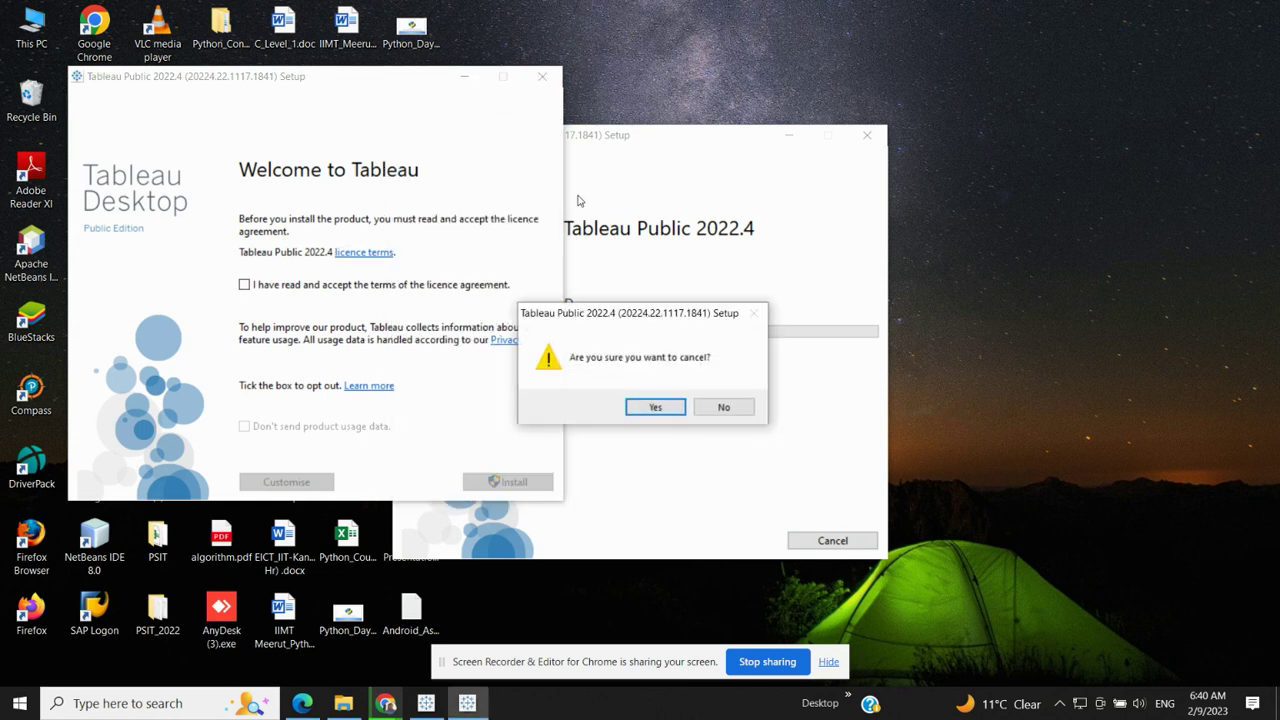
{"action": "left_click", "coordinate": [720, 407]}
{"action": "left_click", "coordinate": [659, 197]}
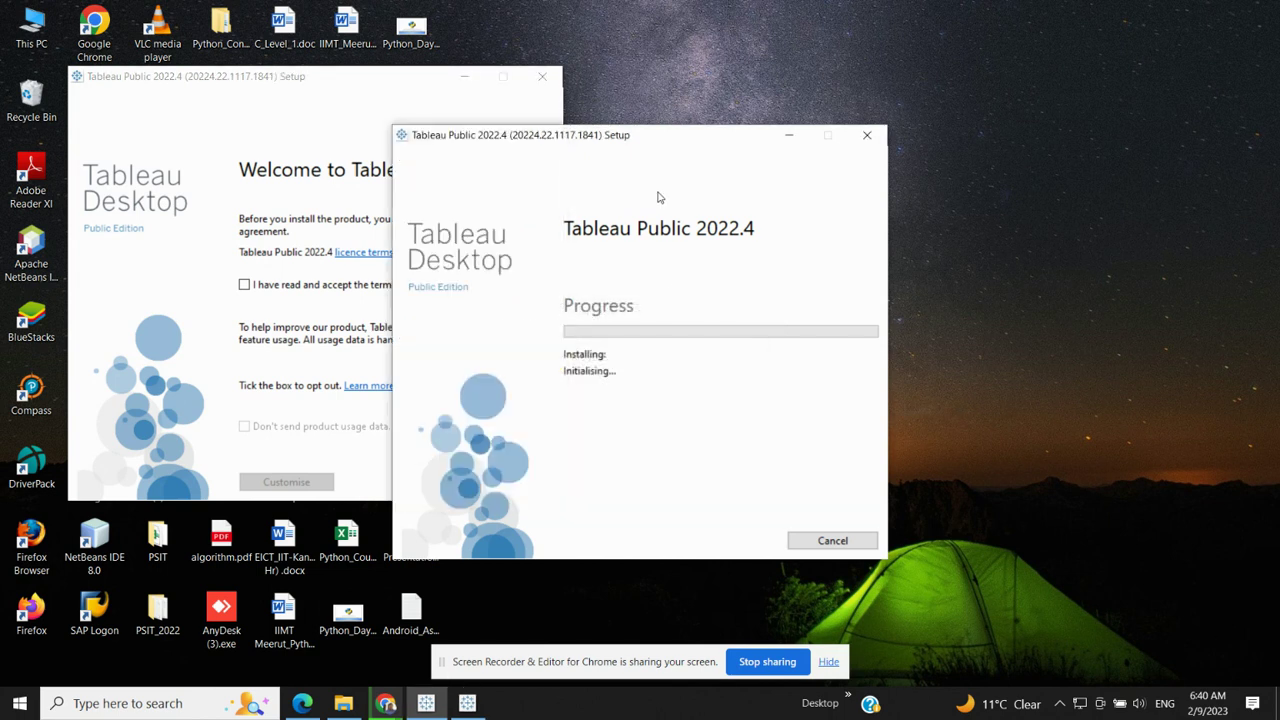